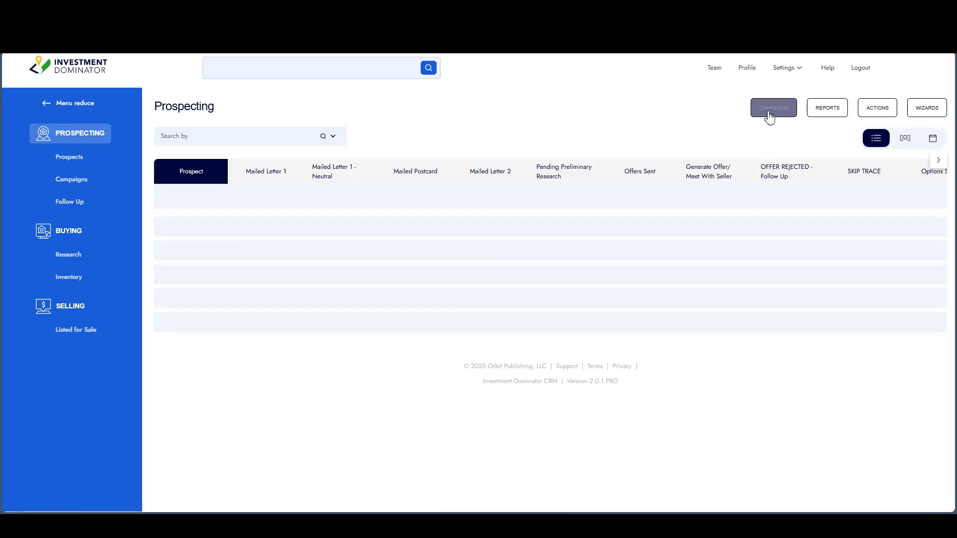
# Start the Find Deals wizard and choose to import leads from a .CSV file
pyautogui.click(929, 110)
pyautogui.click(920, 131)
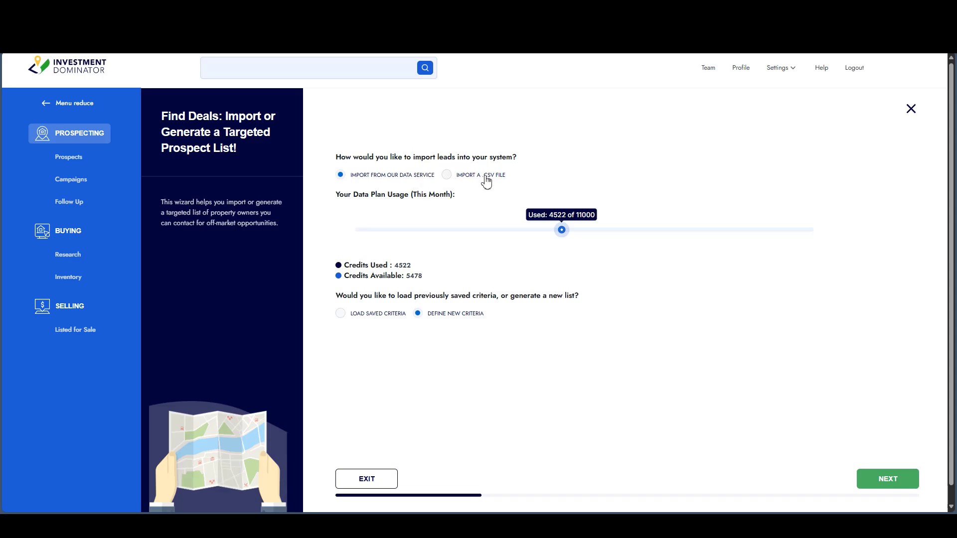
pyautogui.click(447, 176)
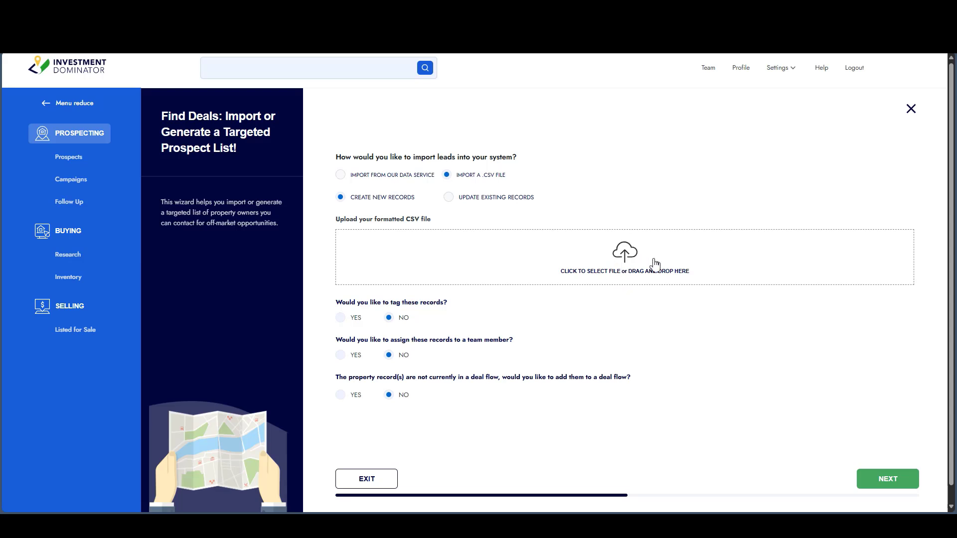
# Upload the file "Flordia-Duval-County-10-land-records - with sizes.csv" for creating new records
pyautogui.click(626, 272)
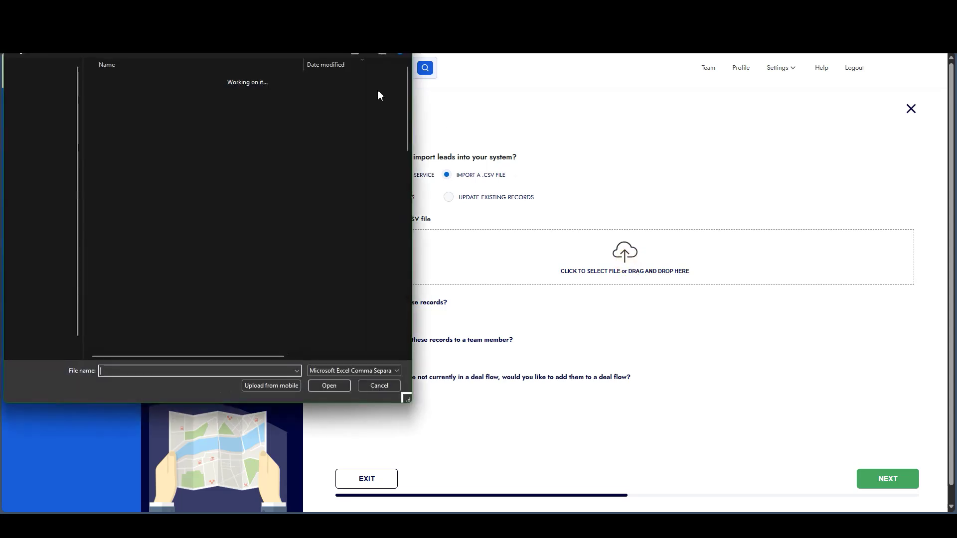
pyautogui.moveTo(319, 55); pyautogui.dragTo(139, 64)
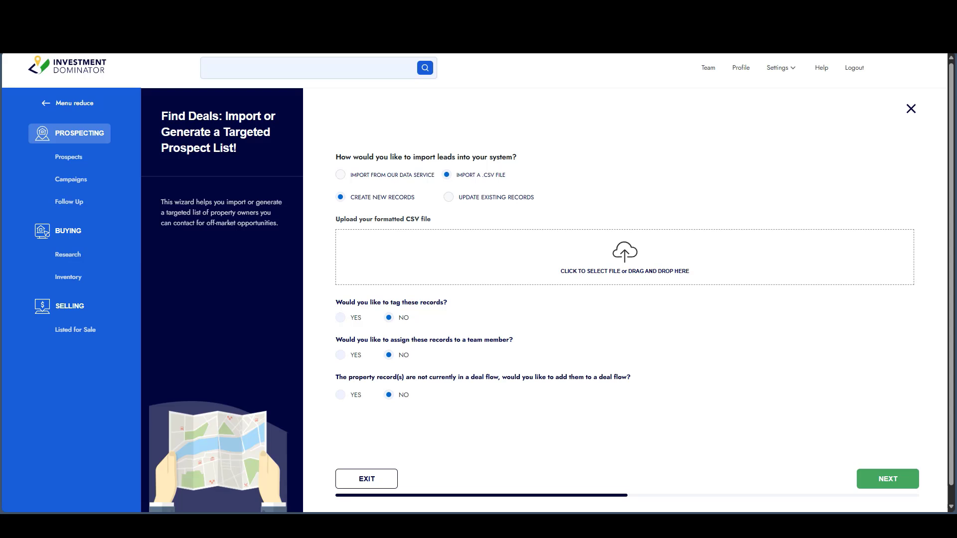
pyautogui.moveTo(222, 158); pyautogui.dragTo(638, 283)
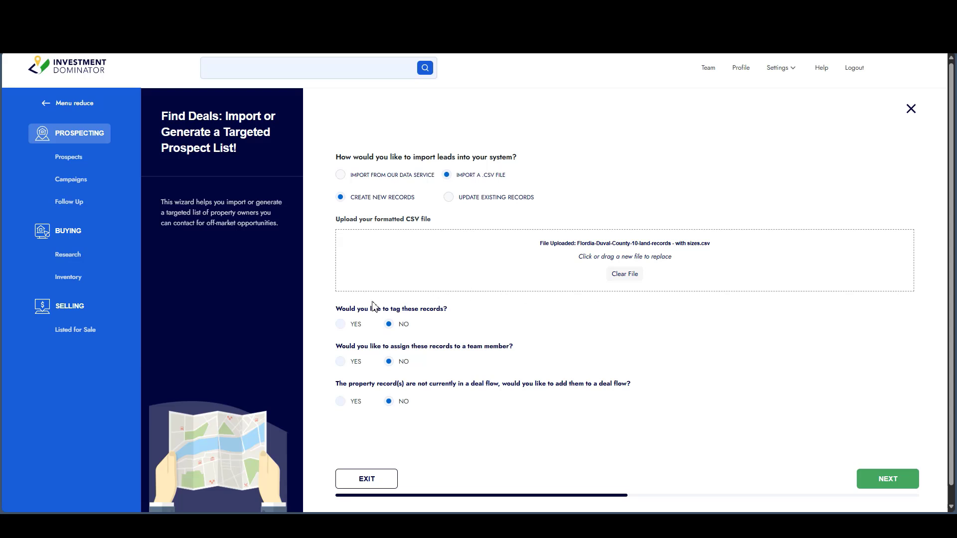
# Choose to tag the imported records and add the new tag "Duval County Florida 8.22.2025"
pyautogui.click(341, 324)
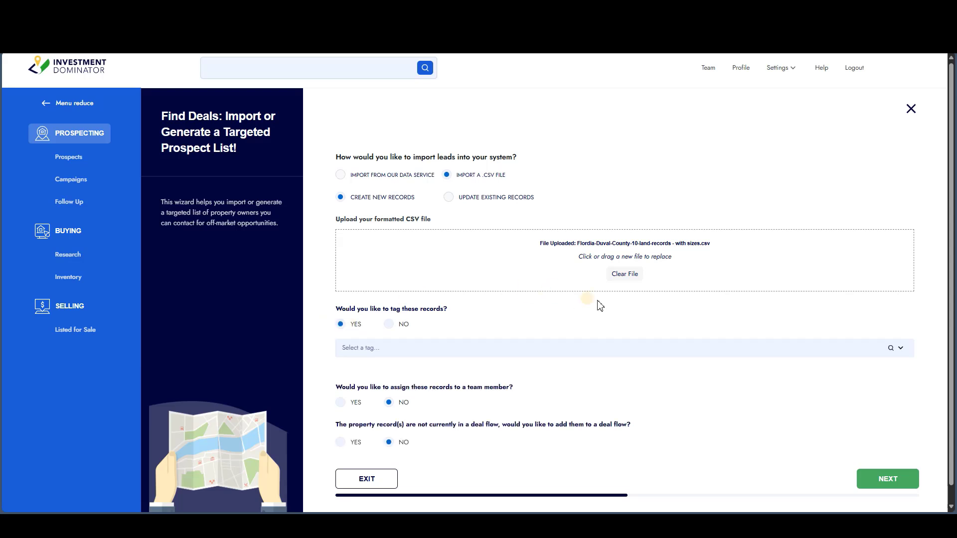
pyautogui.click(508, 348)
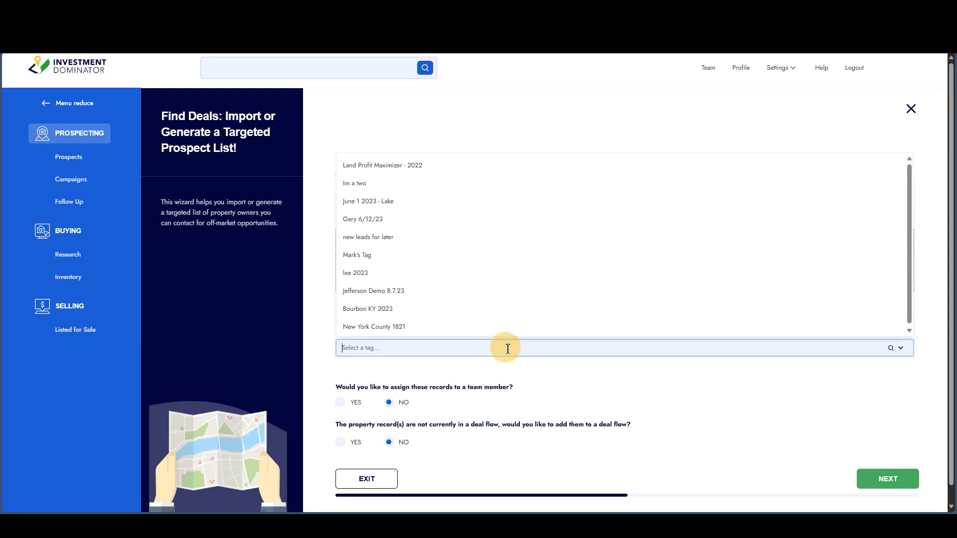
pyautogui.write('Duv')
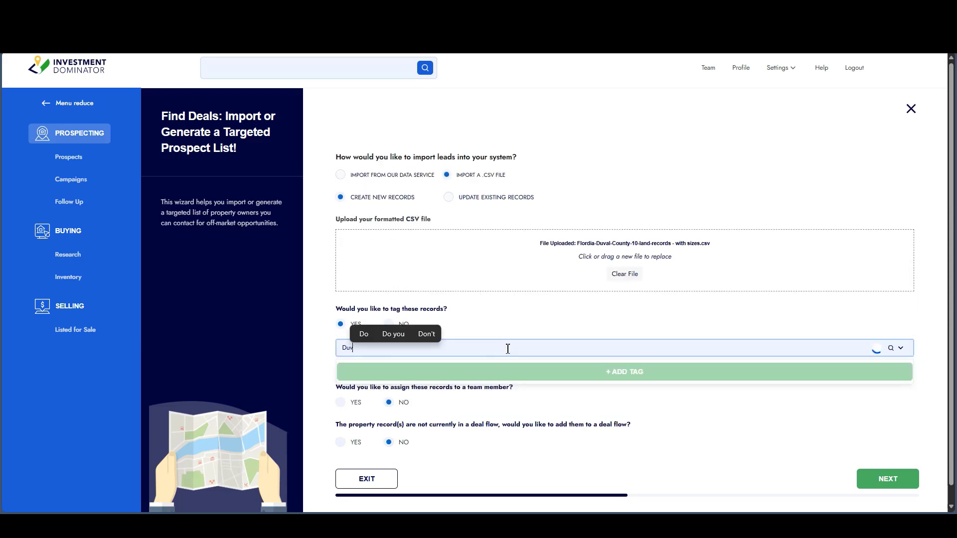
pyautogui.write('al County')
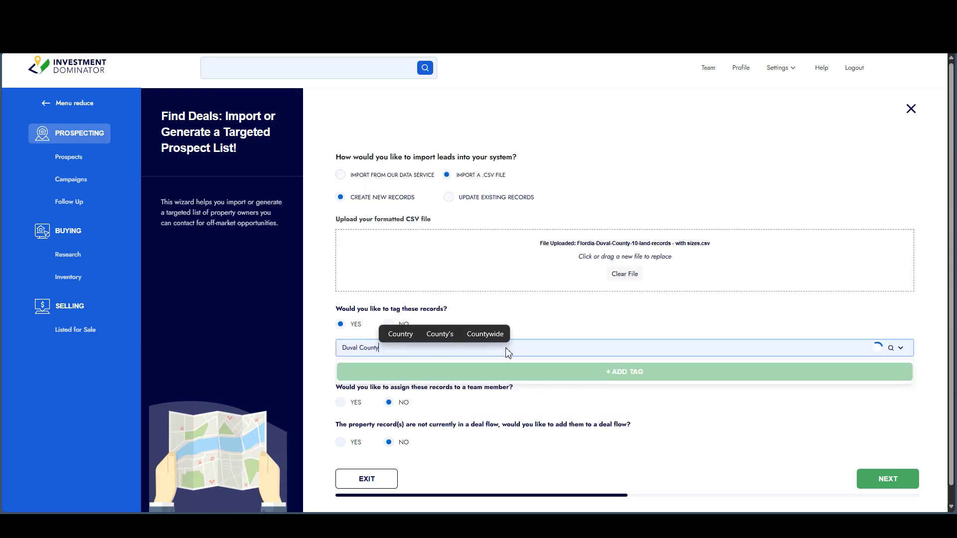
pyautogui.write(' Floe')
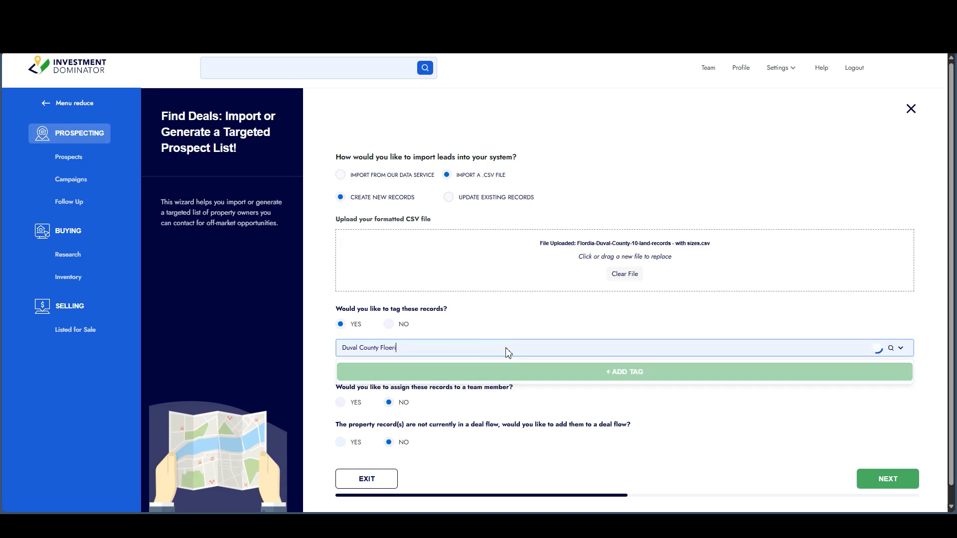
pyautogui.write('rida')
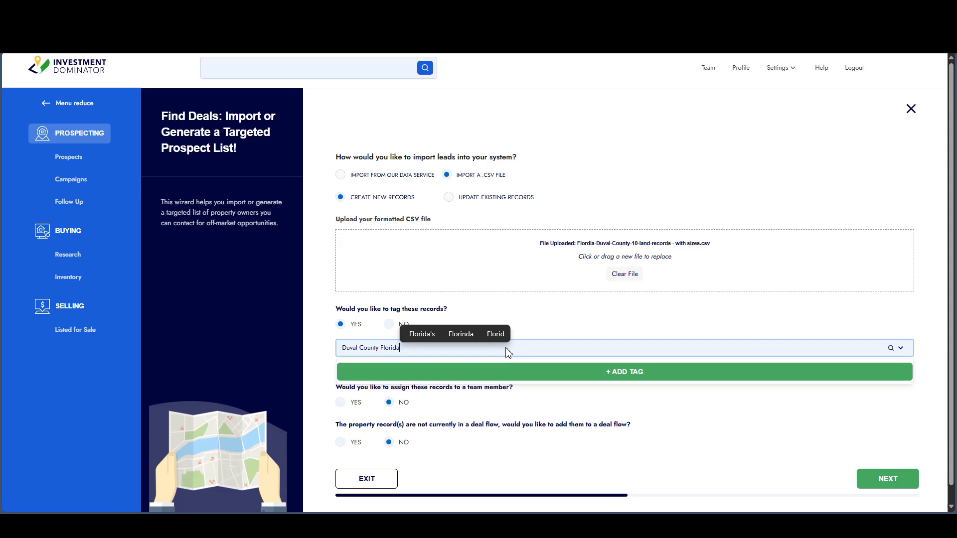
pyautogui.write(' 8')
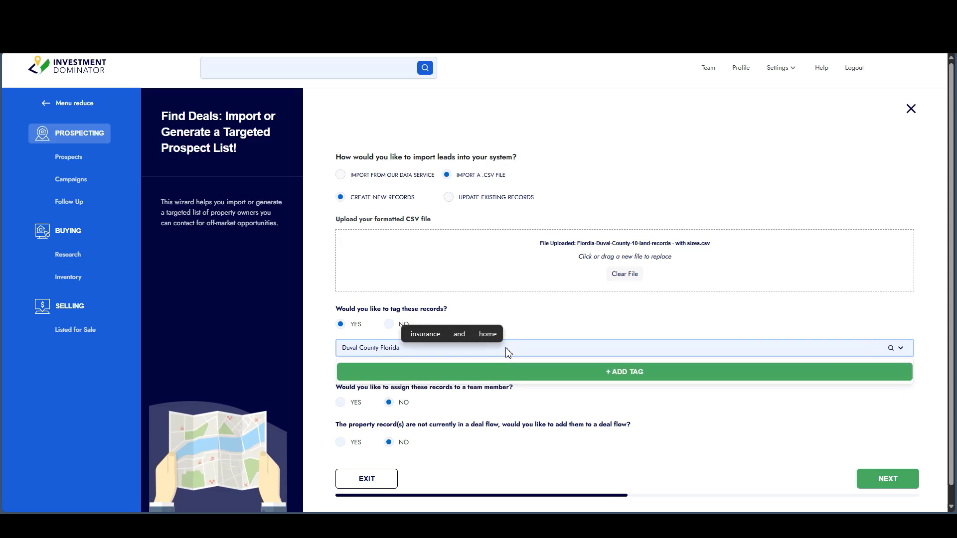
pyautogui.write('.22.')
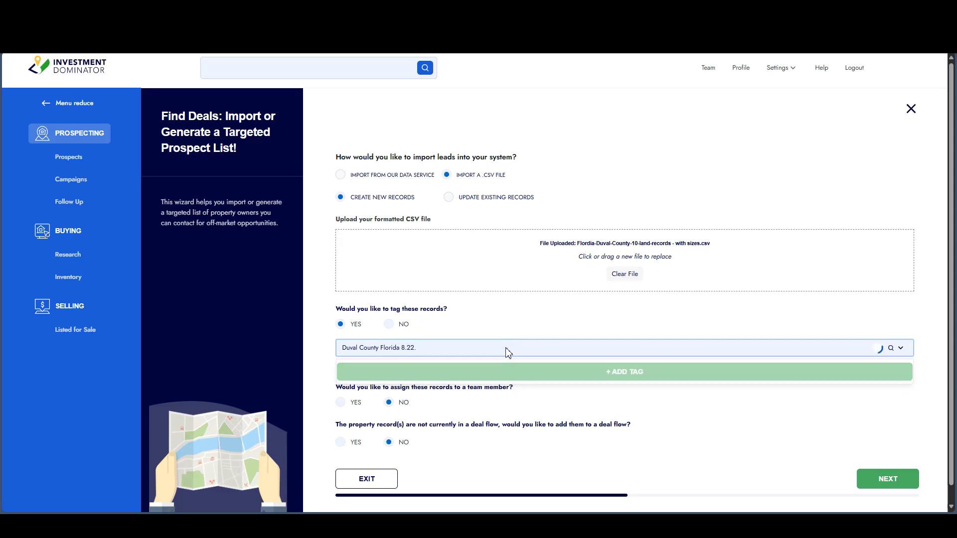
pyautogui.write('2025')
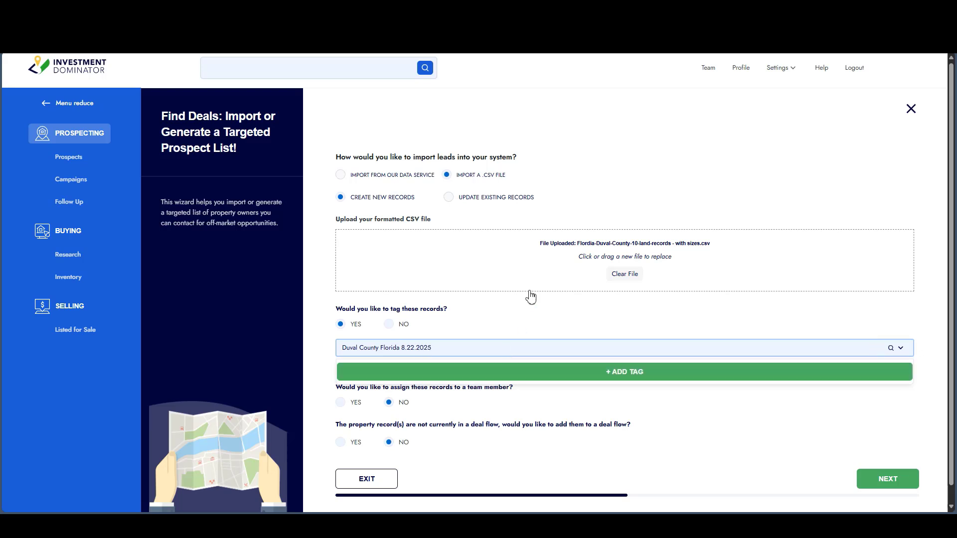
pyautogui.click(573, 374)
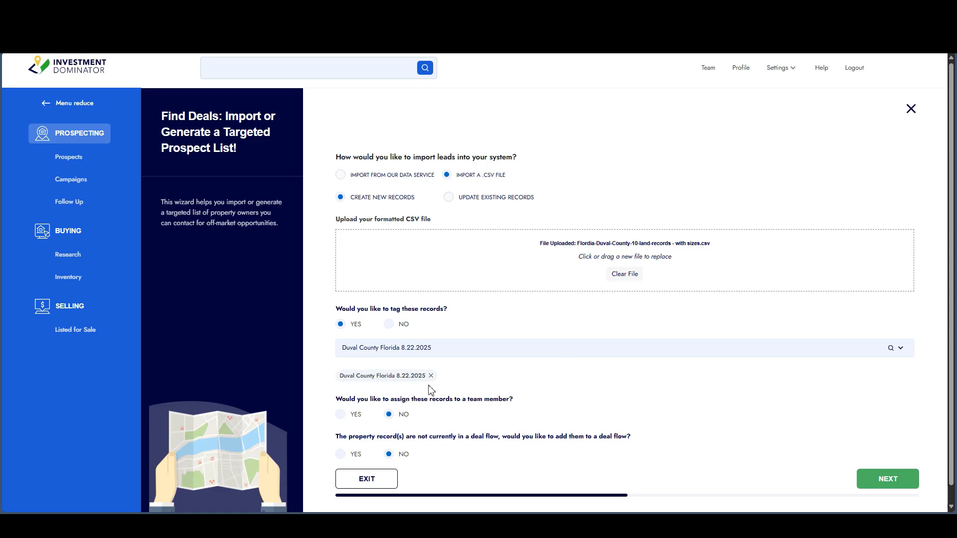
pyautogui.scroll(-1, 536, 288)
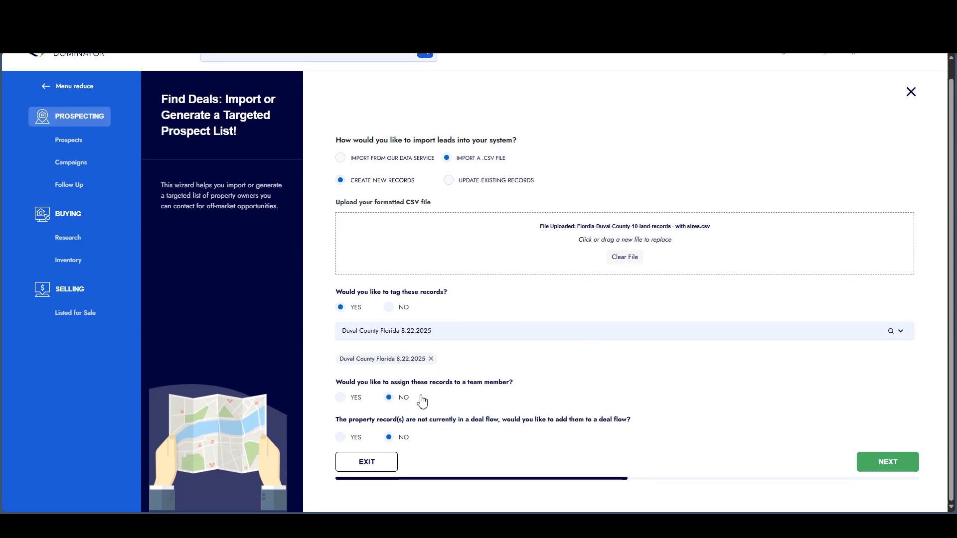
pyautogui.click(341, 397)
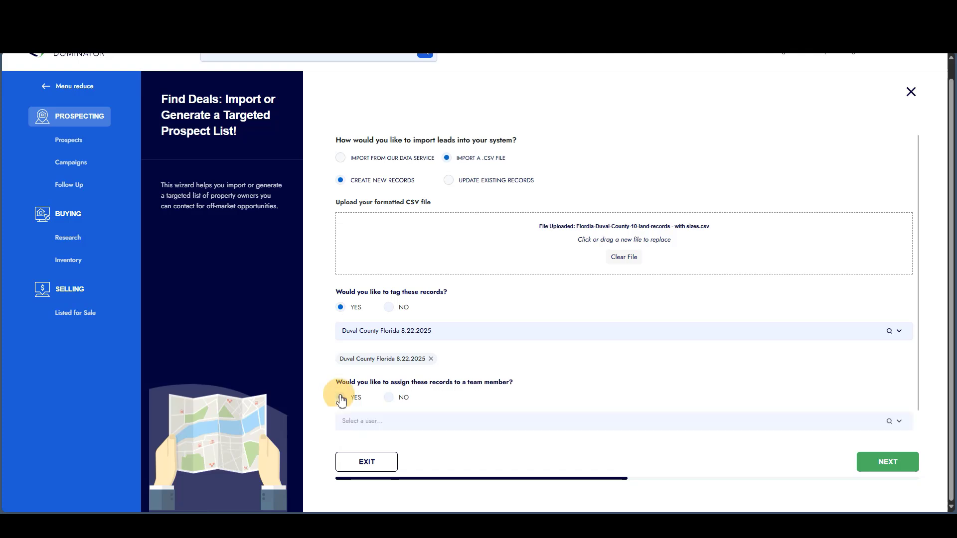
pyautogui.click(634, 421)
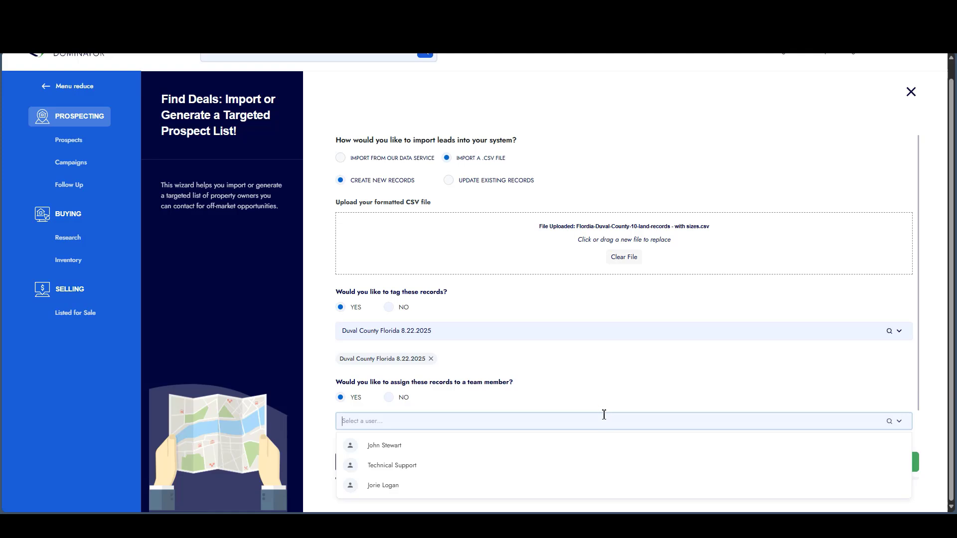
pyautogui.click(564, 384)
pyautogui.click(388, 397)
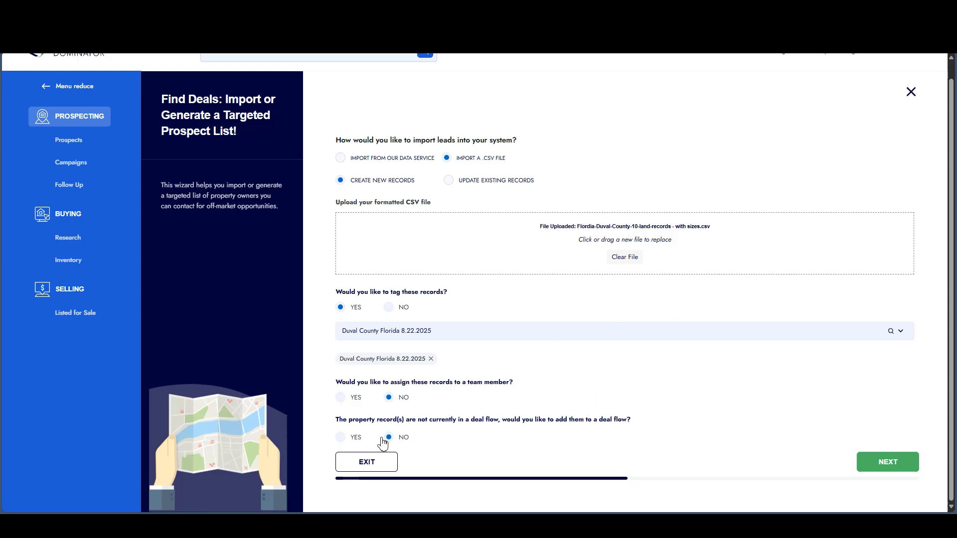
# Add the records to the LPG Neutral Letter deal flow with status Prospect, and continue to the field matching
pyautogui.click(351, 438)
pyautogui.scroll(-1, 440, 436)
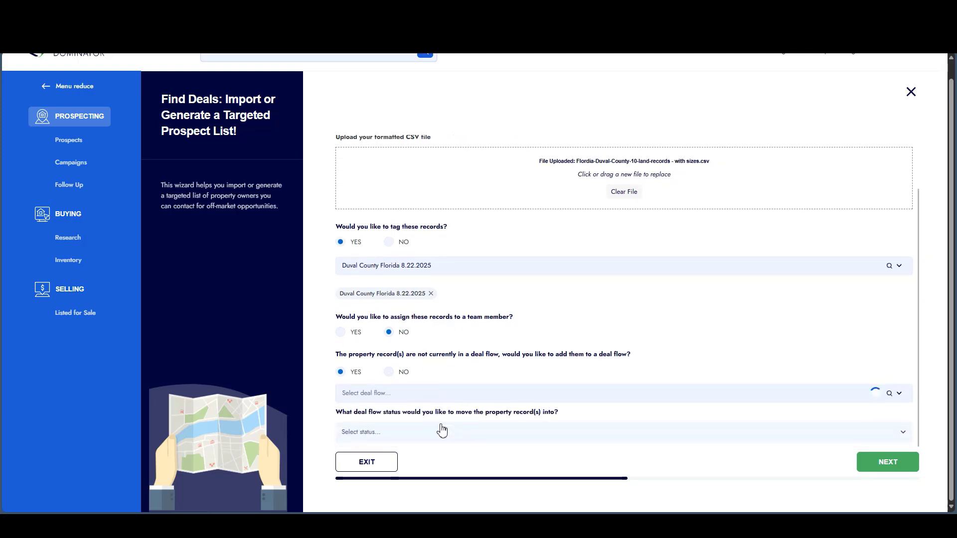
pyautogui.click(440, 393)
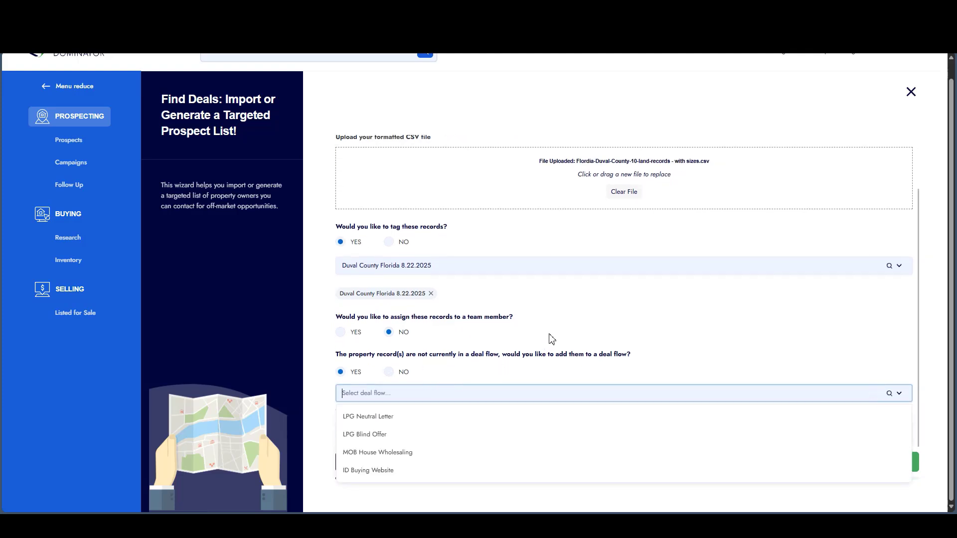
pyautogui.click(402, 424)
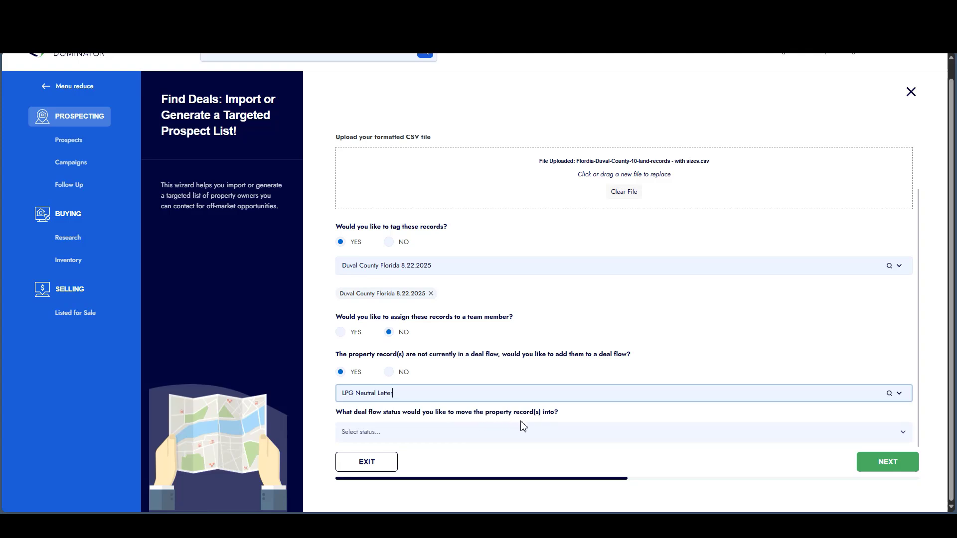
pyautogui.click(458, 443)
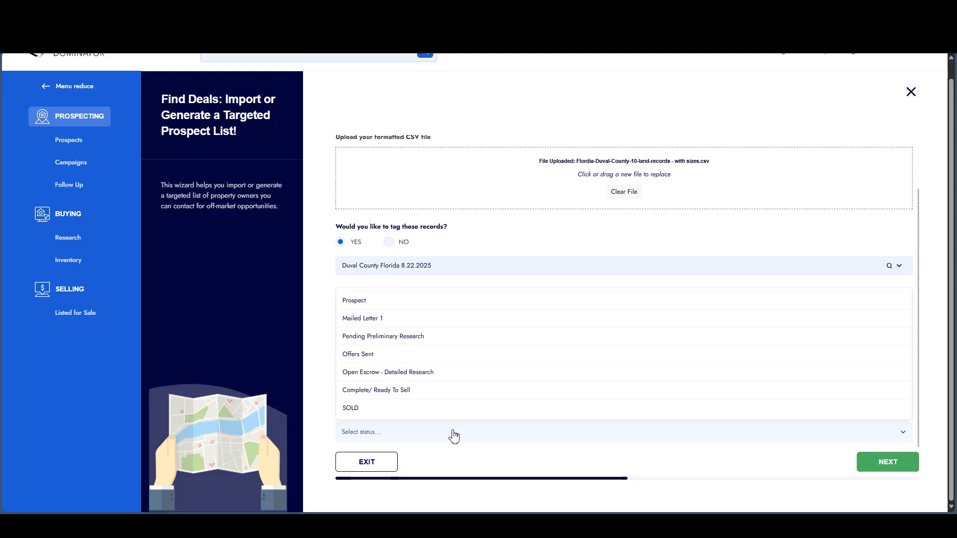
pyautogui.click(434, 304)
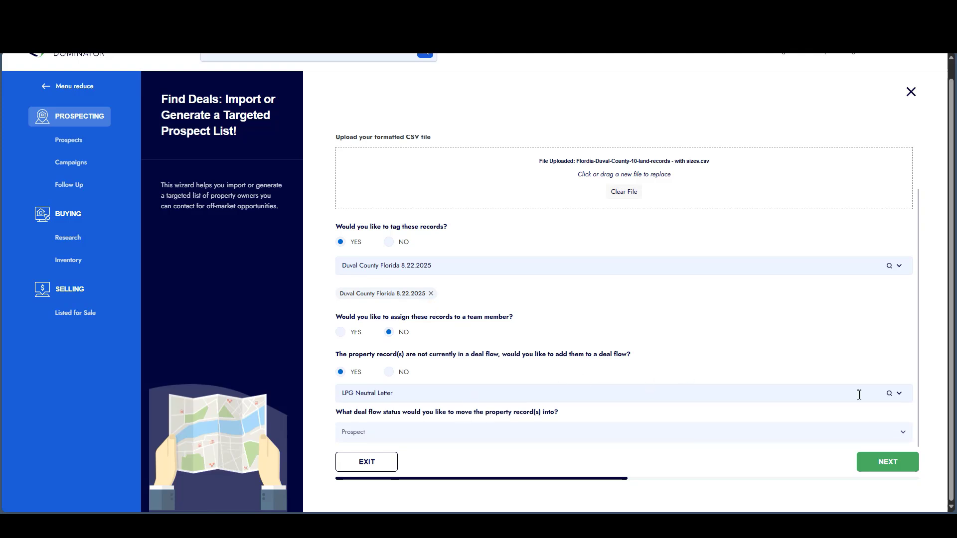
pyautogui.click(881, 468)
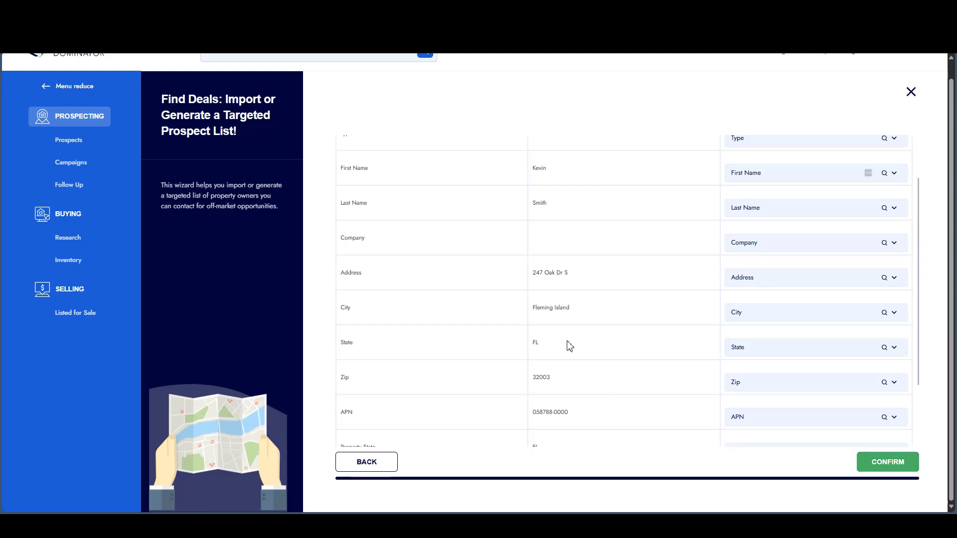
# Review how each .CSV column, from Type to Property Size, is matched to a system field
pyautogui.scroll(3, 565, 346)
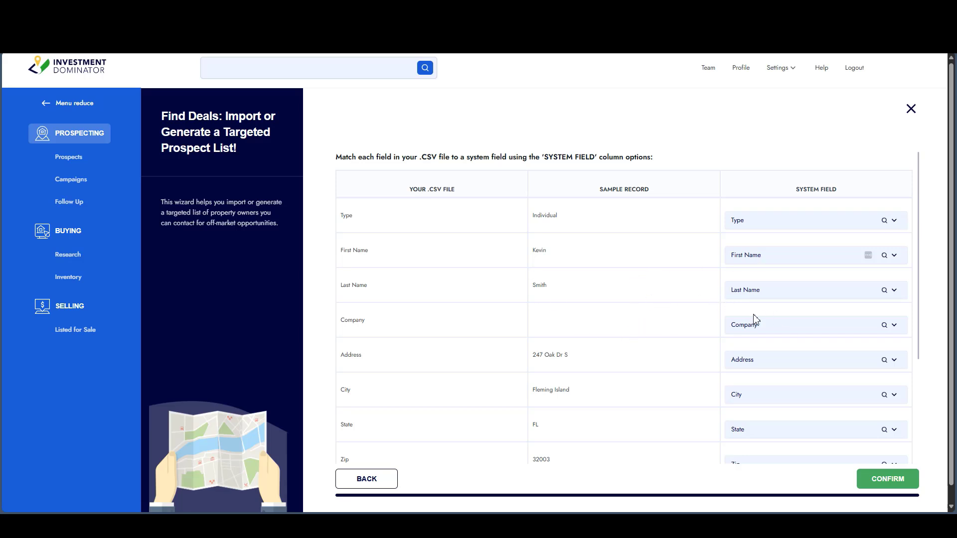
pyautogui.scroll(-2, 636, 284)
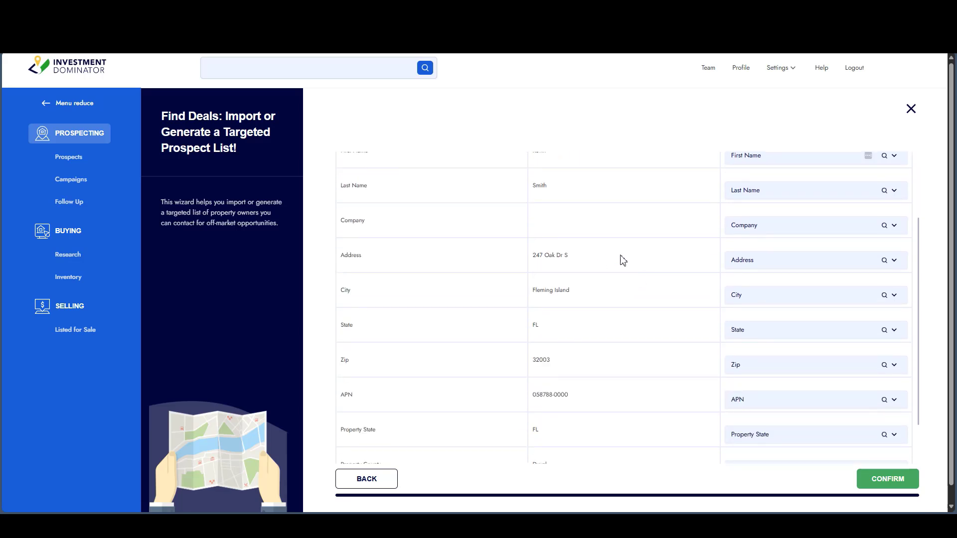
pyautogui.scroll(-1, 624, 324)
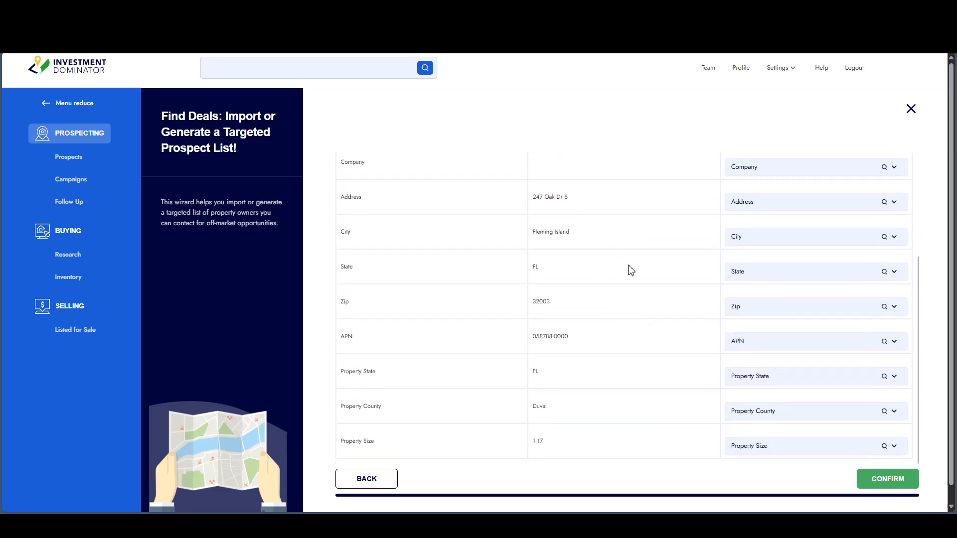
pyautogui.scroll(-1, 595, 317)
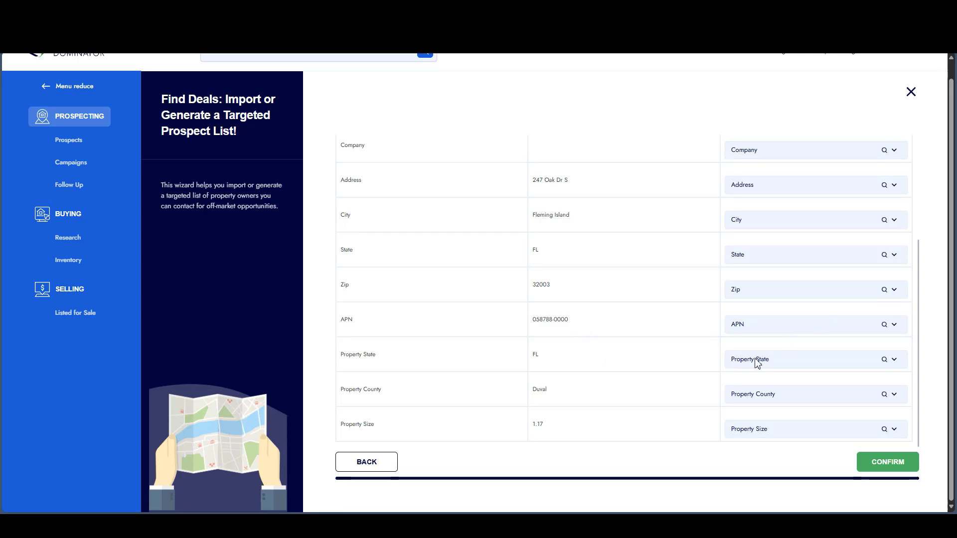
pyautogui.scroll(3, 683, 438)
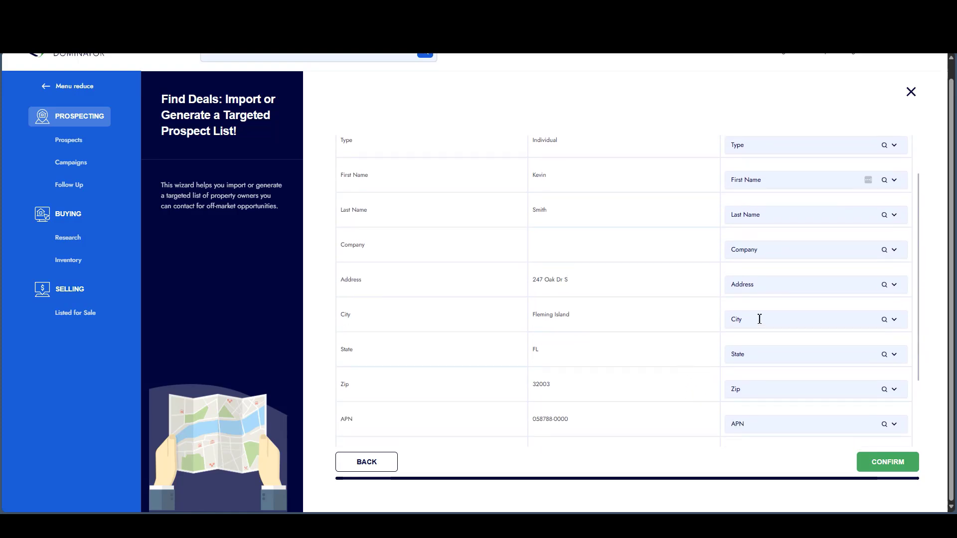
# Browse the system field options available for the City column, and close the list without changing the match
pyautogui.click(894, 320)
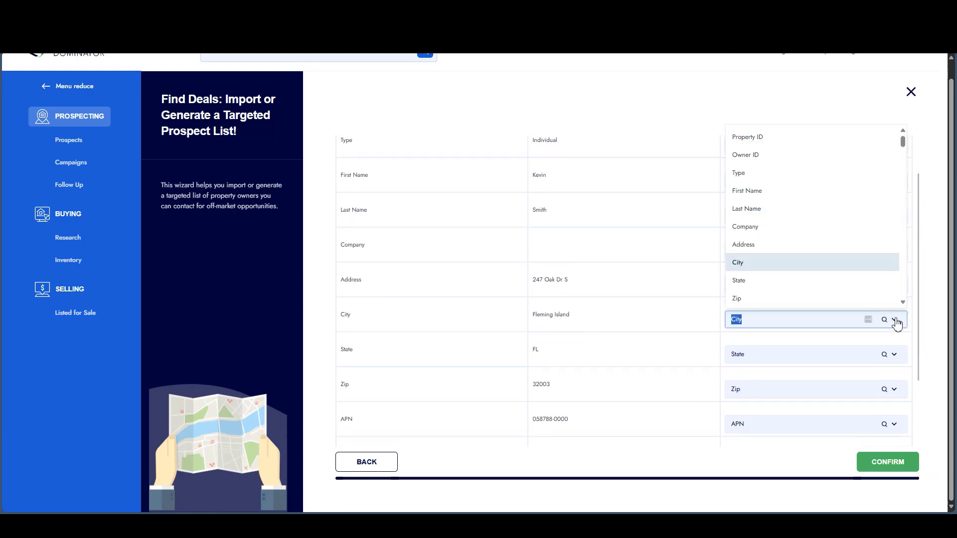
pyautogui.scroll(-5, 831, 230)
pyautogui.scroll(3, 830, 231)
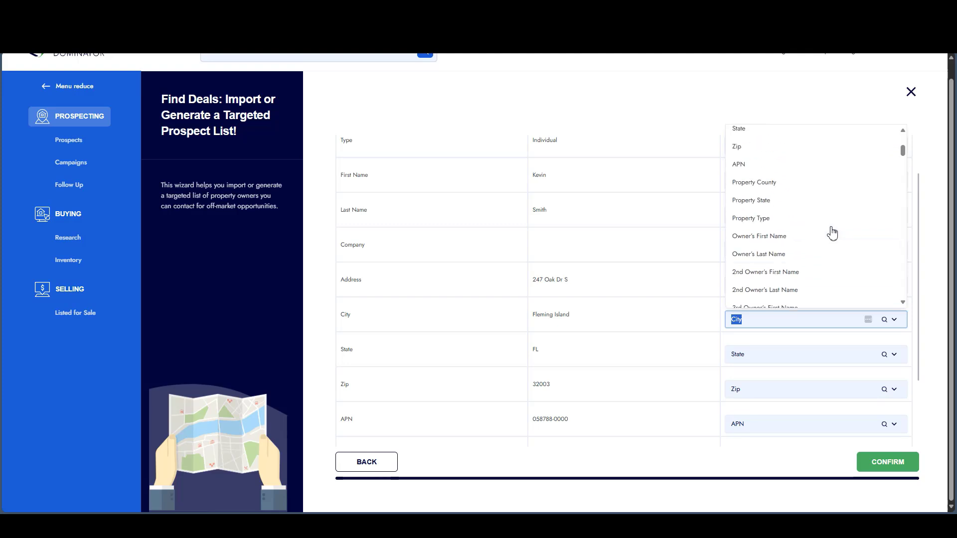
pyautogui.scroll(-3, 822, 234)
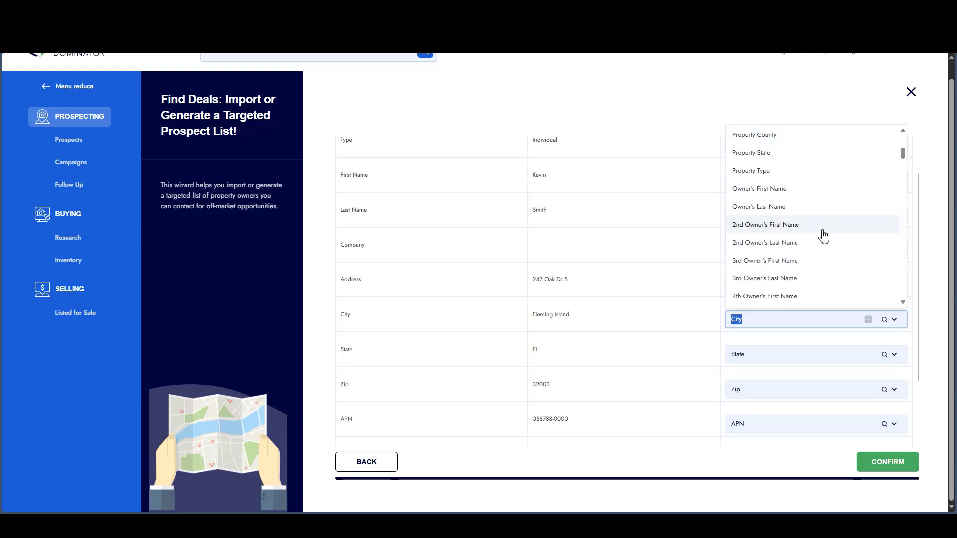
pyautogui.scroll(-8, 823, 235)
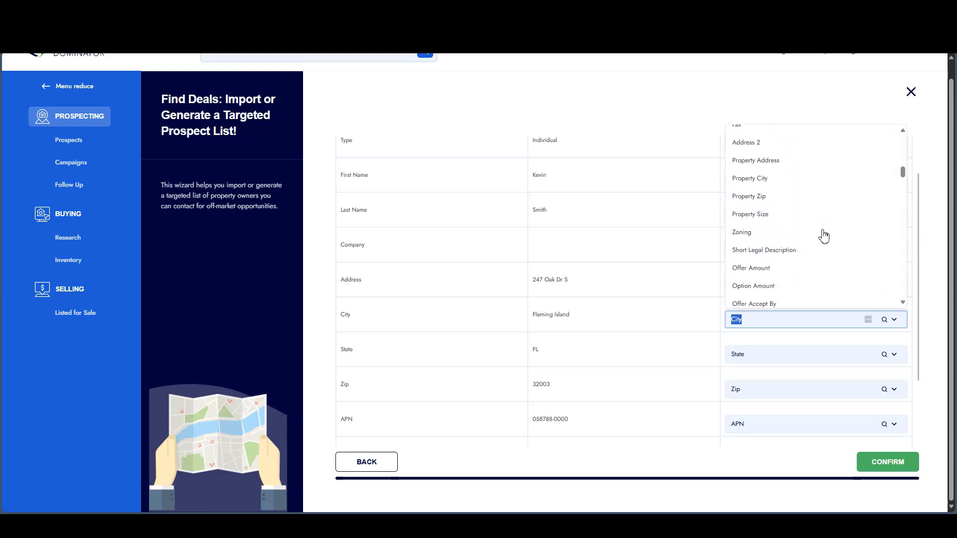
pyautogui.scroll(12, 822, 235)
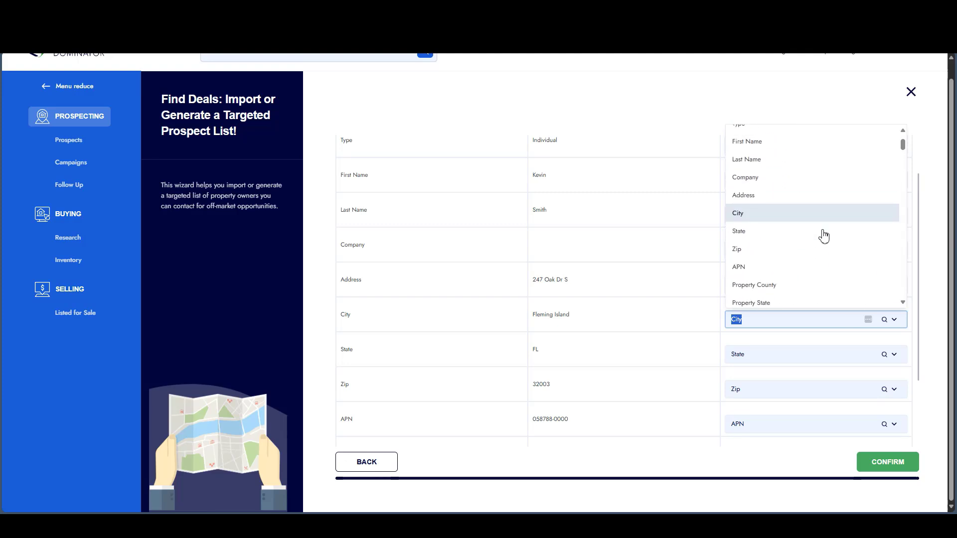
pyautogui.click(690, 321)
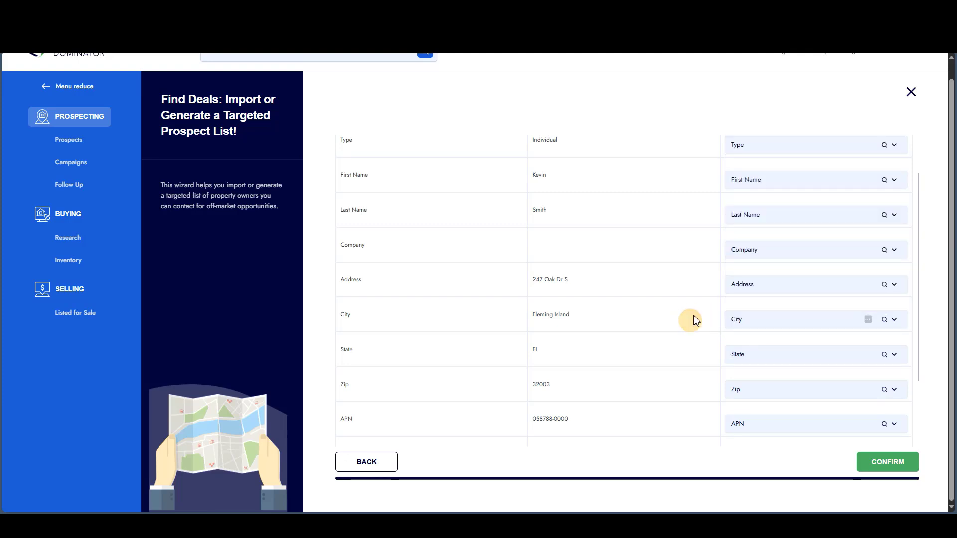
# Confirm the field matching to import the records, and view the imported records in the results list
pyautogui.scroll(-2, 698, 241)
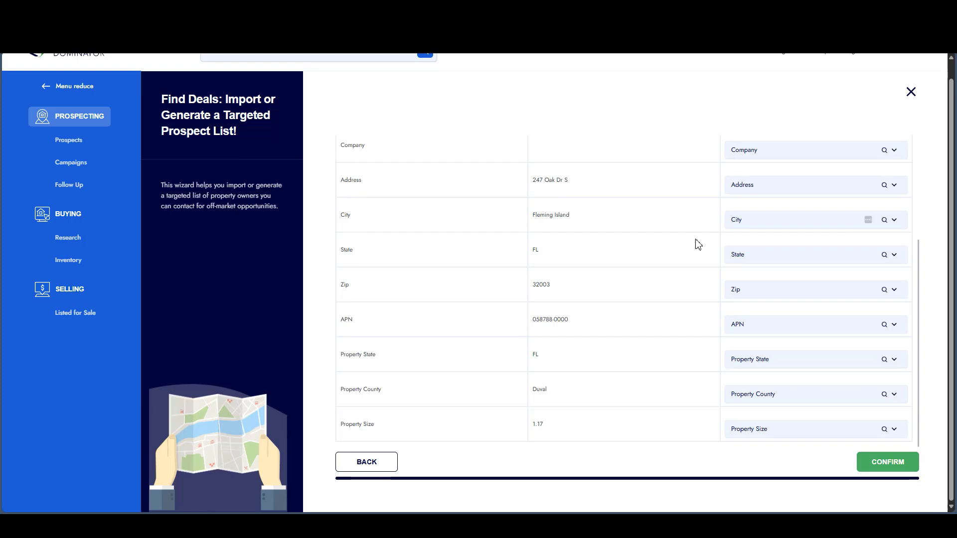
pyautogui.click(883, 461)
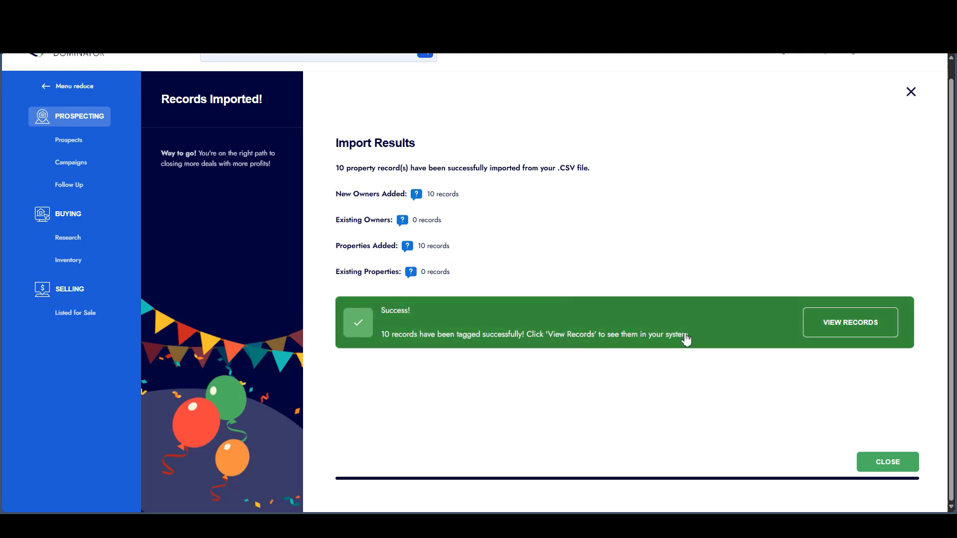
pyautogui.click(864, 327)
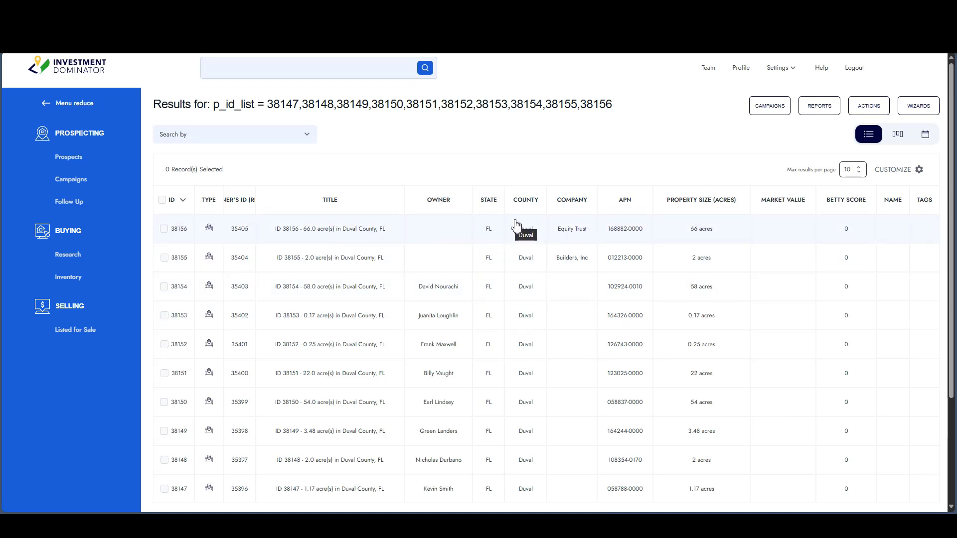
pyautogui.scroll(-3, 508, 414)
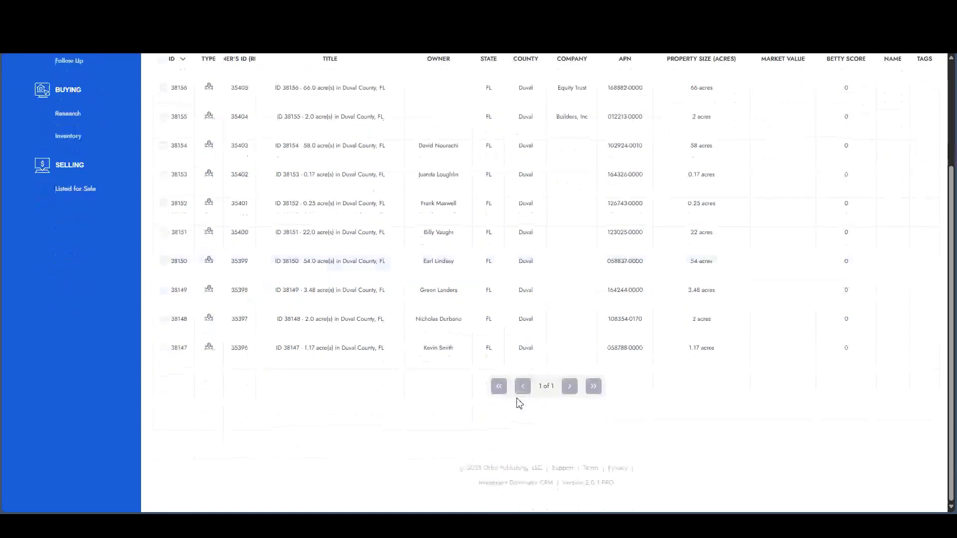
pyautogui.scroll(3, 519, 388)
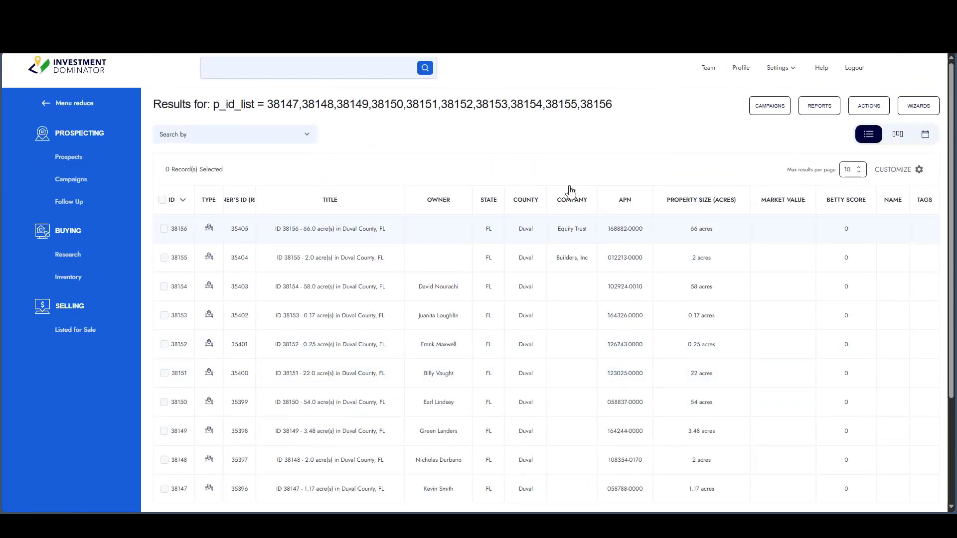